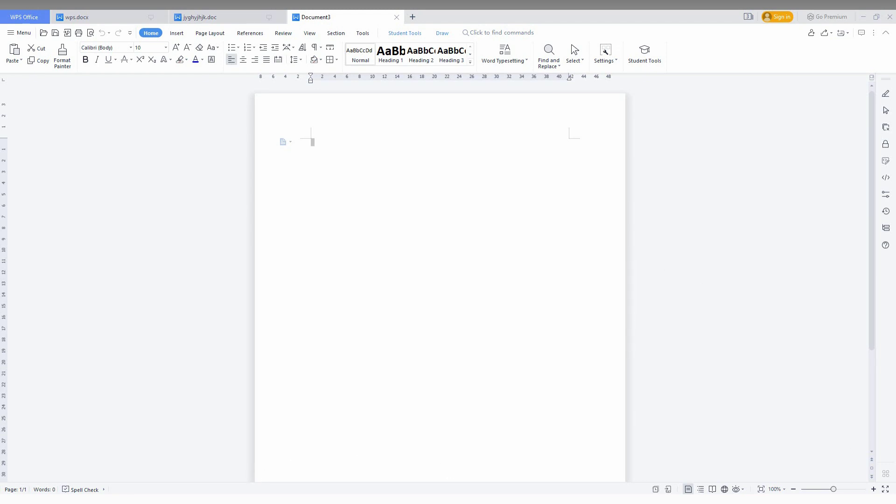
Zoom the page to 70% and toggle the rulers off and back on from View.
left_click(794, 489)
left_click(794, 490)
left_click(794, 490)
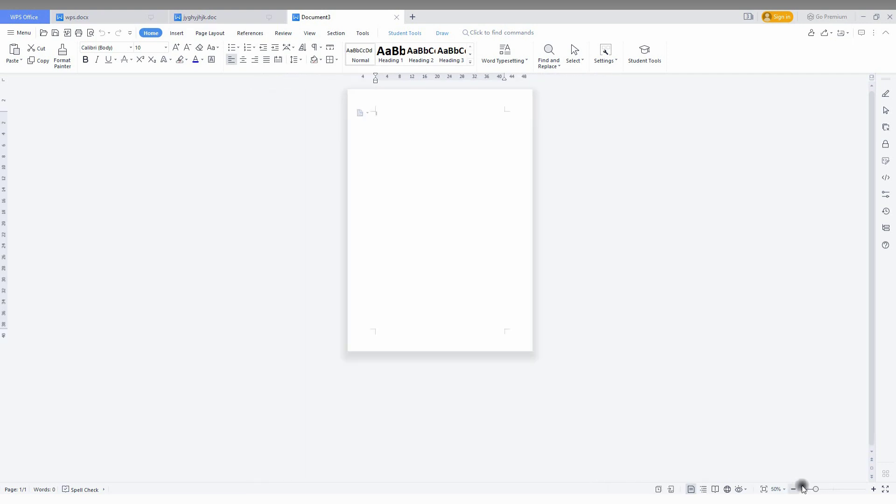
left_click(872, 490)
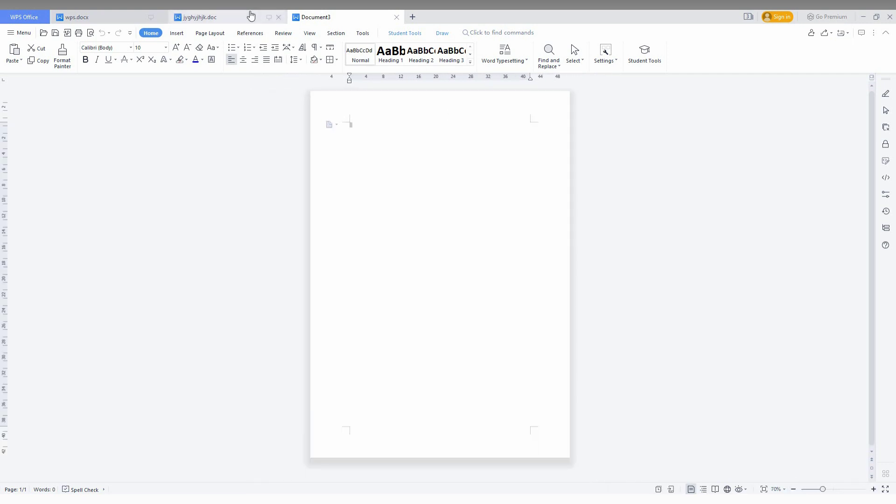
left_click(214, 33)
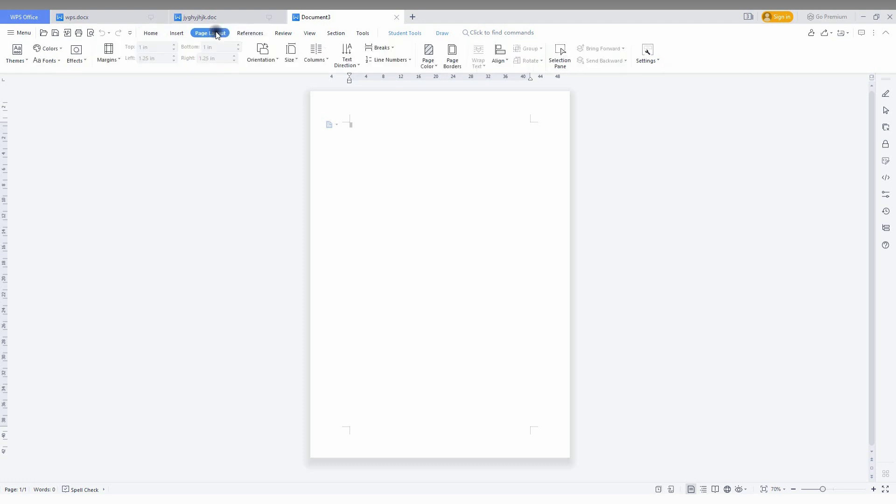
left_click(242, 34)
left_click(283, 34)
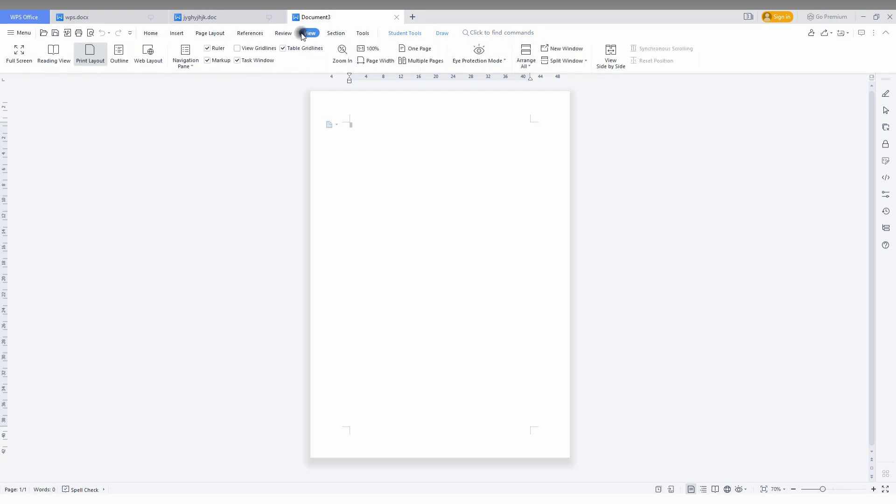
left_click(210, 51)
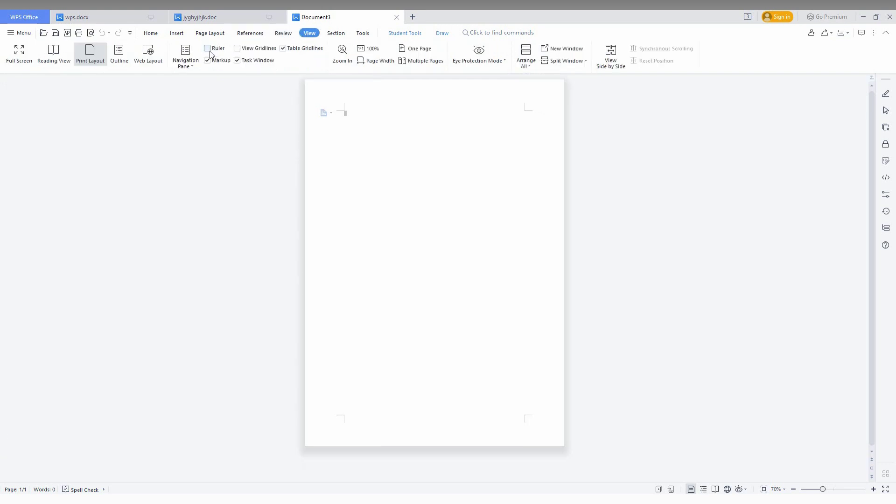
left_click(209, 51)
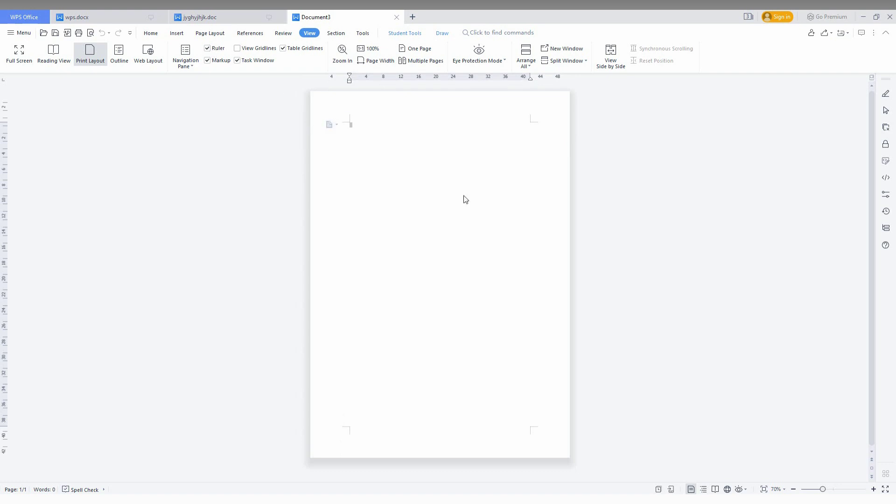
Drag the left, right, top and bottom margin markers out toward the page edges.
left_click_drag(350, 78, 314, 82)
left_click_drag(531, 79, 570, 79)
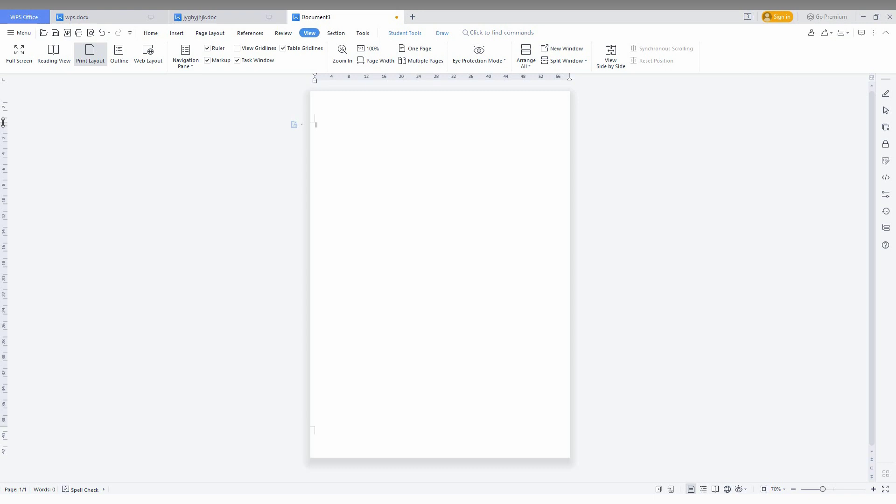
left_click_drag(3, 123, 3, 91)
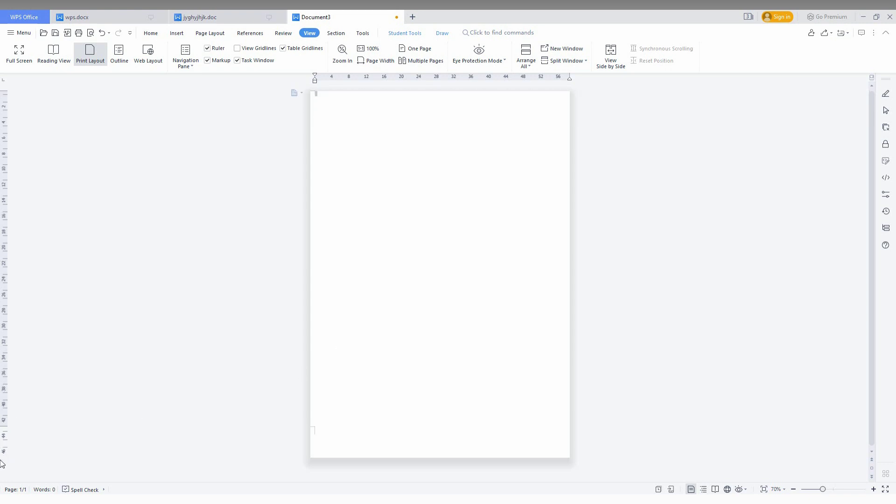
left_click_drag(6, 453, 5, 441)
Set the Home tab font size to 800.
left_click(152, 34)
type("700")
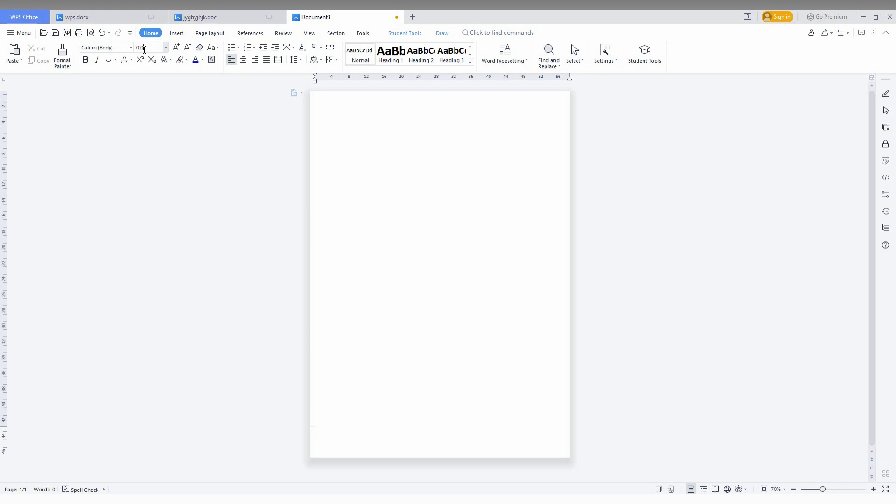
key("Return")
left_click(124, 50)
type("0")
key("Return")
type("T")
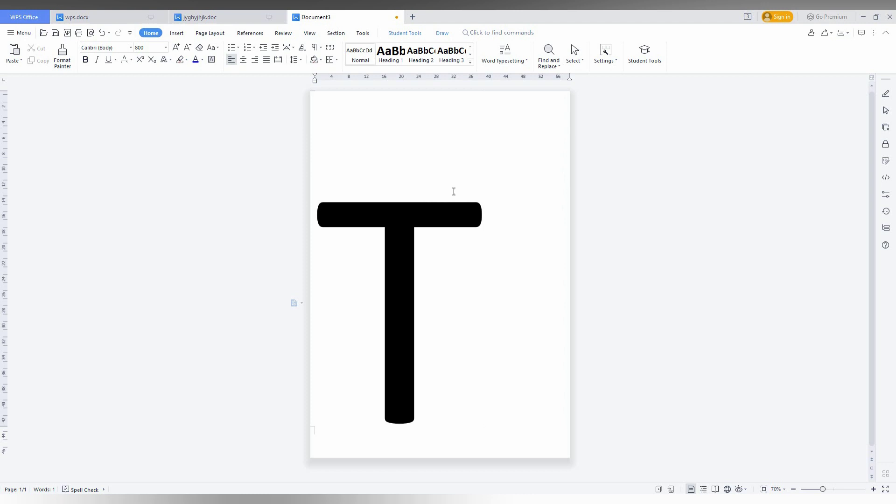
Type the letter T and undo the extra new line after it.
key("Return")
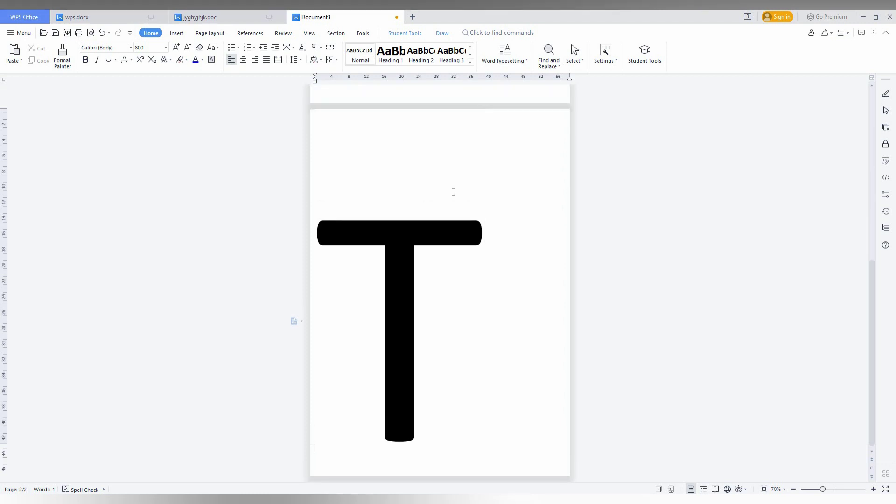
key("ctrl+z")
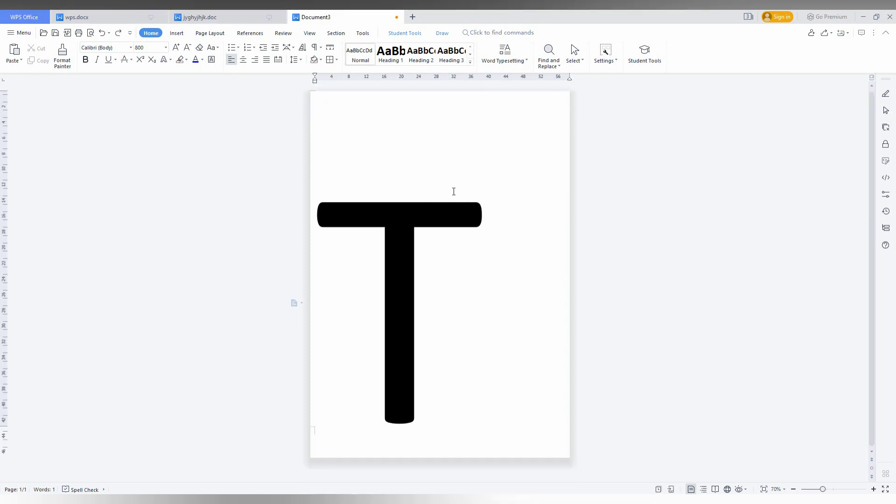
key("BackSpace")
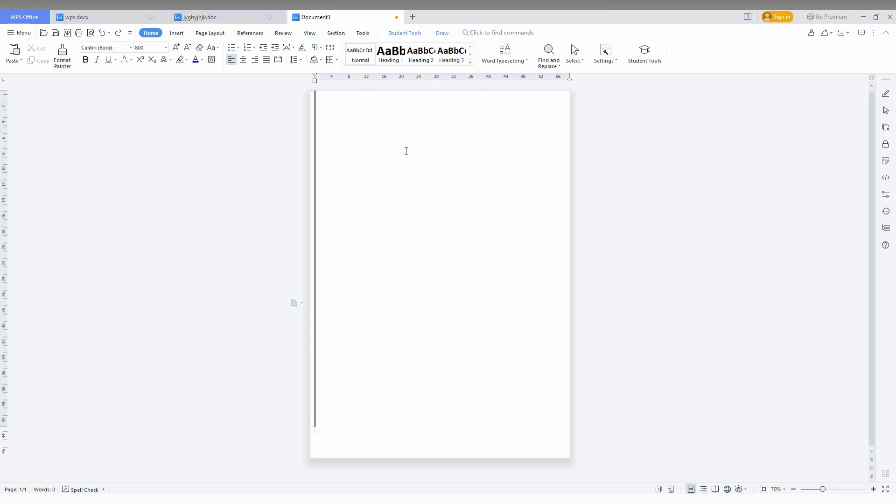
type("T")
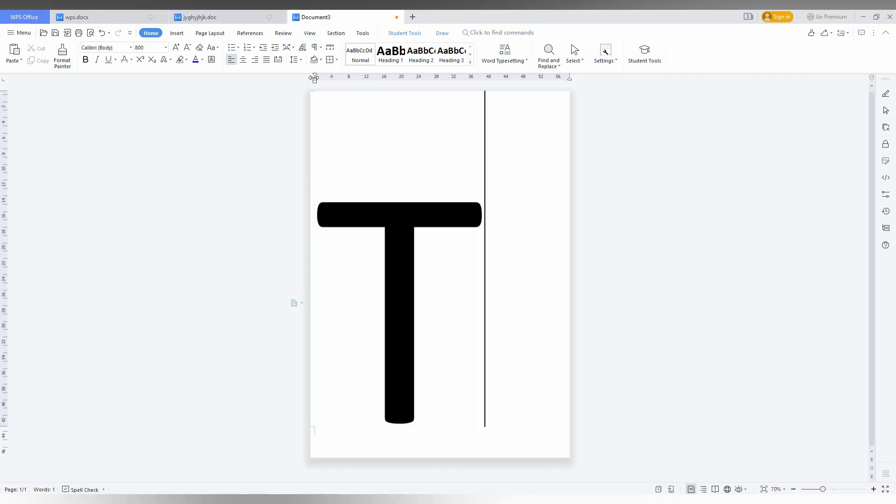
Shift the T toward centre with the ruler's left markers and raise the bottom margin.
left_click_drag(314, 78, 333, 83)
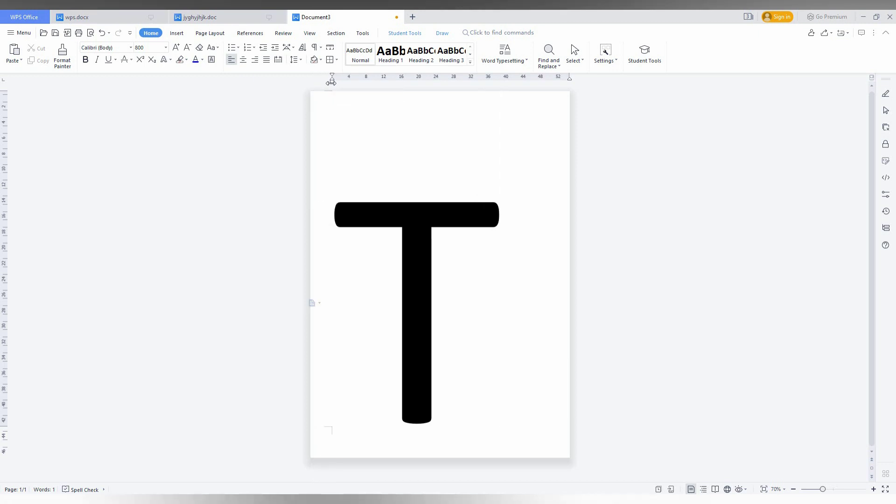
left_click_drag(331, 82, 367, 82)
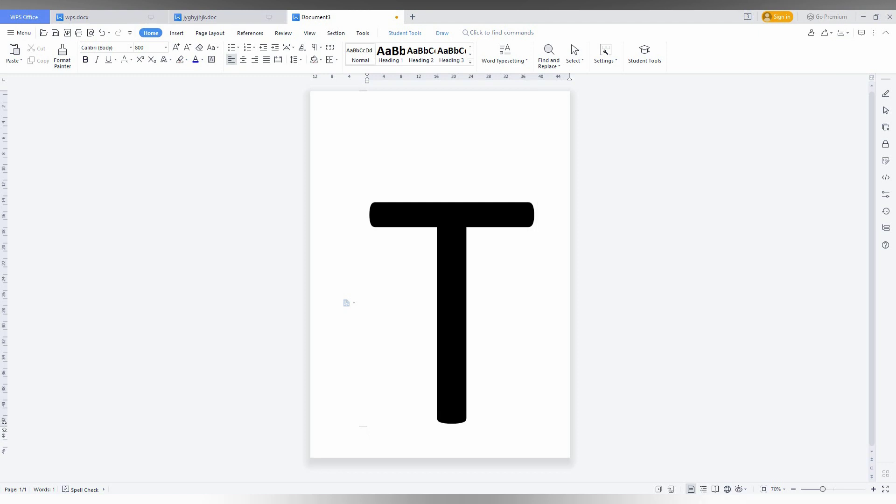
left_click_drag(4, 426, 4, 412)
left_click_drag(4, 411, 8, 380)
left_click_drag(366, 80, 342, 80)
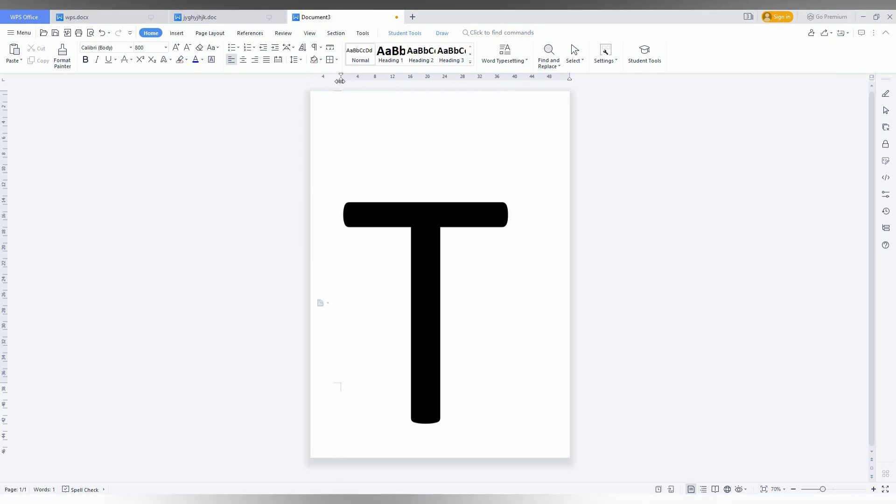
left_click_drag(341, 80, 346, 80)
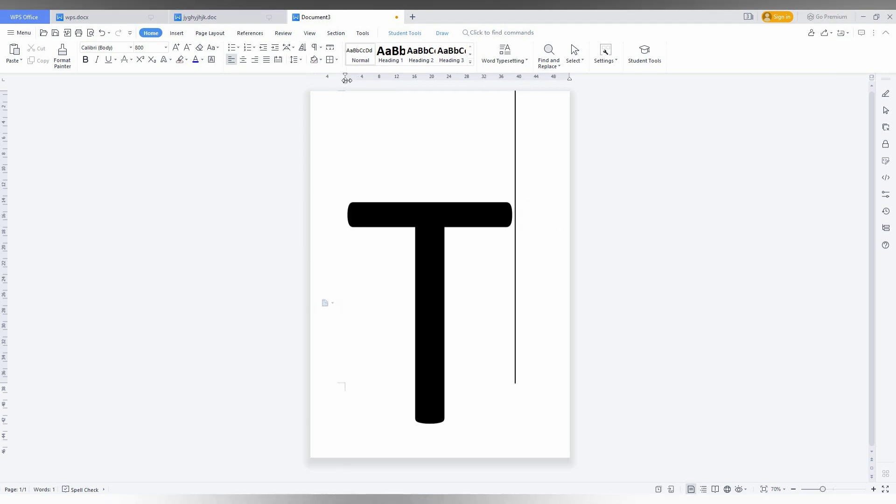
Open Print with Microsoft Print to PDF and move the dialog aside to reveal the T.
left_click(77, 33)
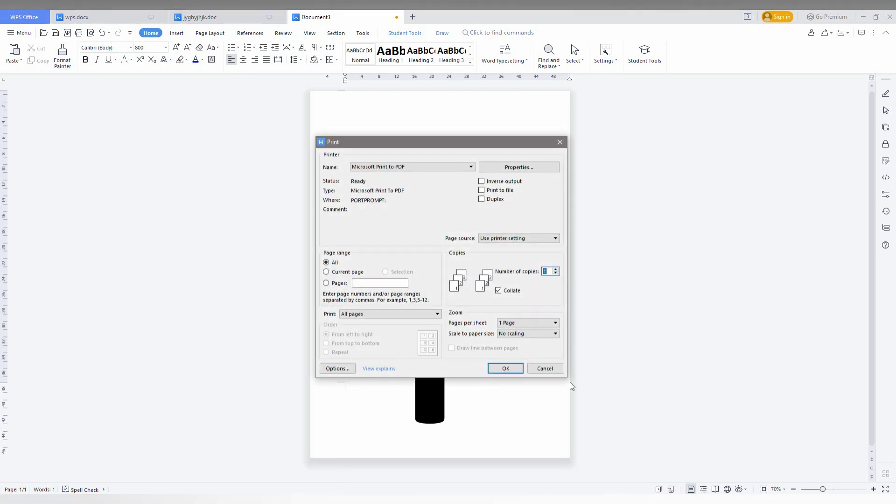
left_click_drag(402, 145, 662, 116)
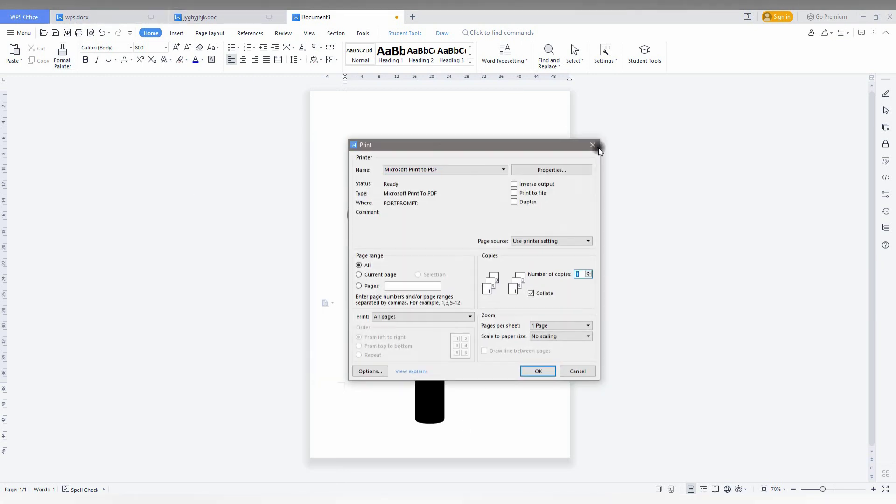